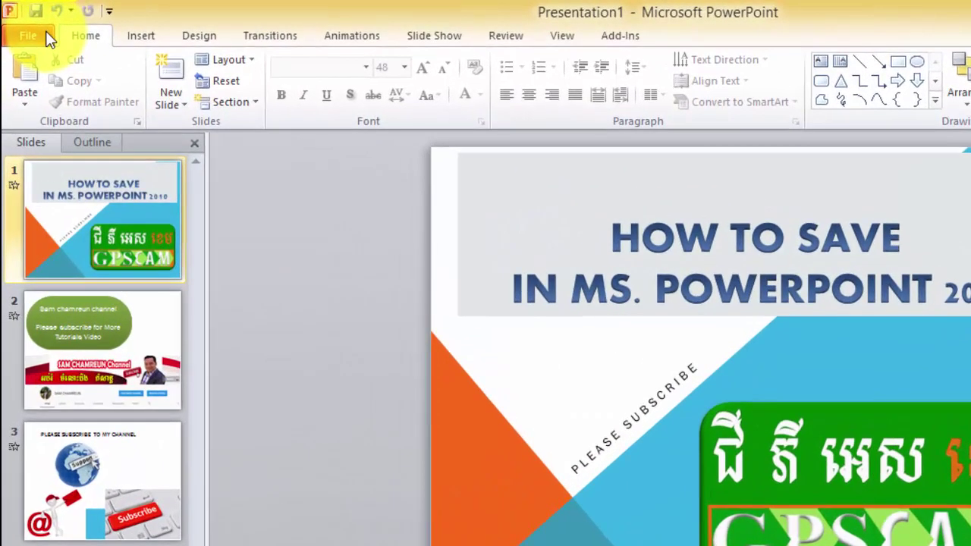
Start a Save As and browse to the Scholar (E:) drive
left_click(29, 36)
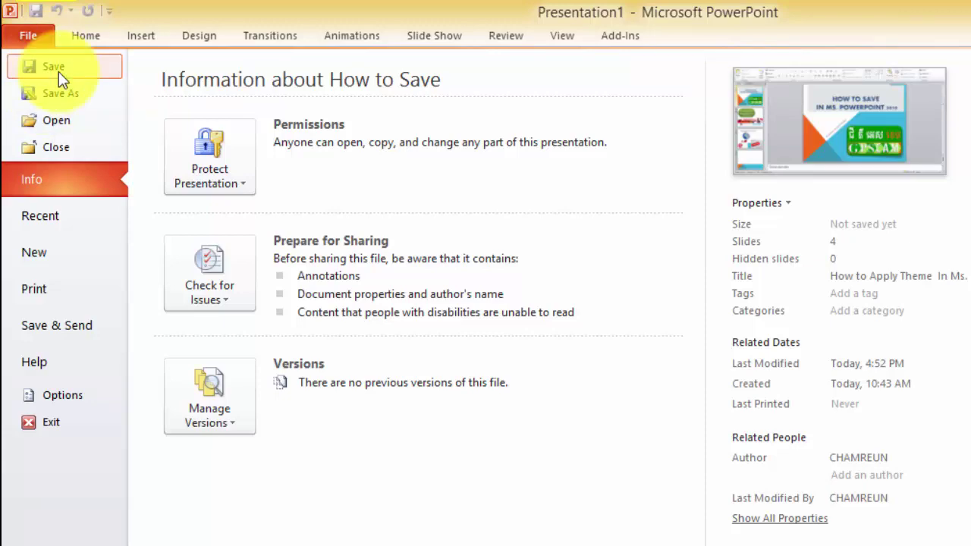
left_click(59, 71)
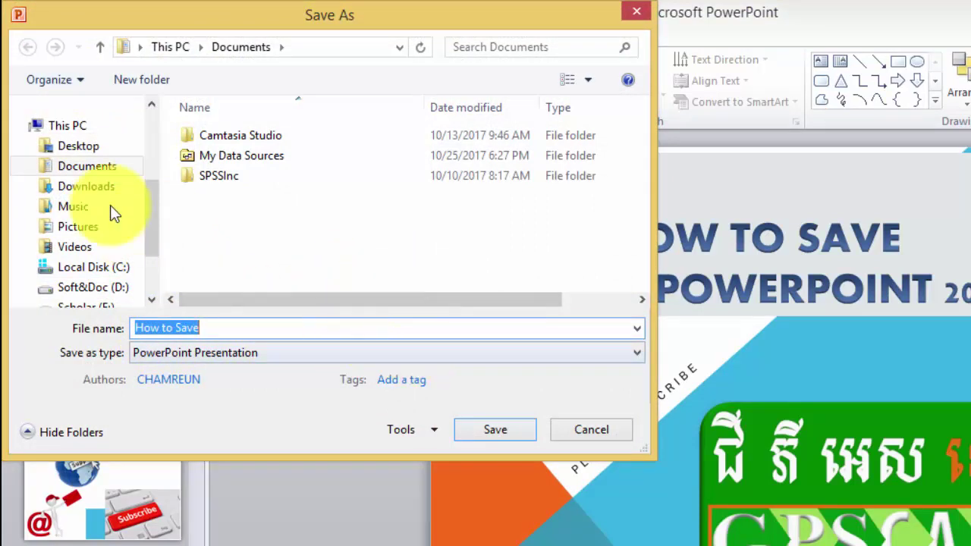
left_click_drag(151, 198, 152, 233)
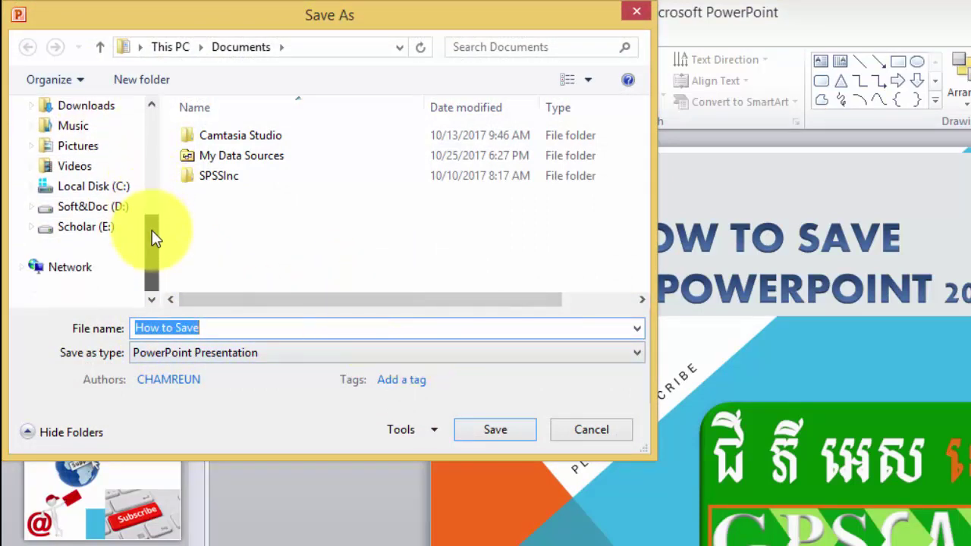
left_click(91, 207)
left_click(91, 228)
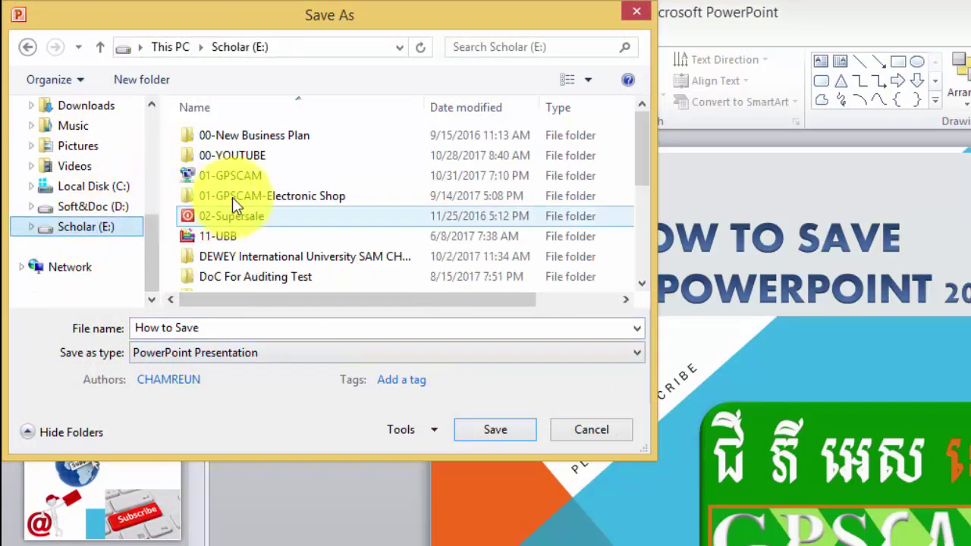
Save the presentation as 'How to Save' in 00-YOUTUBE > Z-Ms Office 2010 Tutorials > PowerPoint-(1-25)
double_click(243, 157)
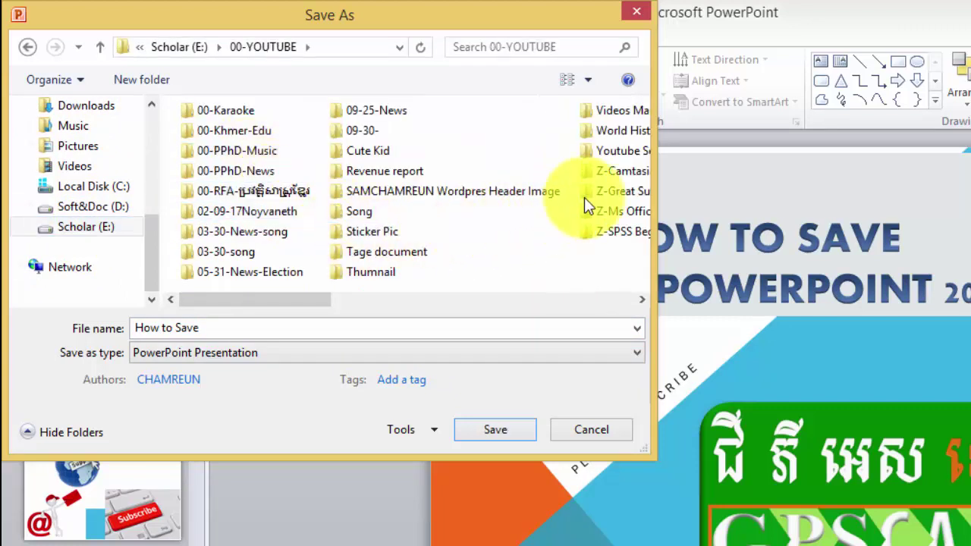
left_click(617, 148)
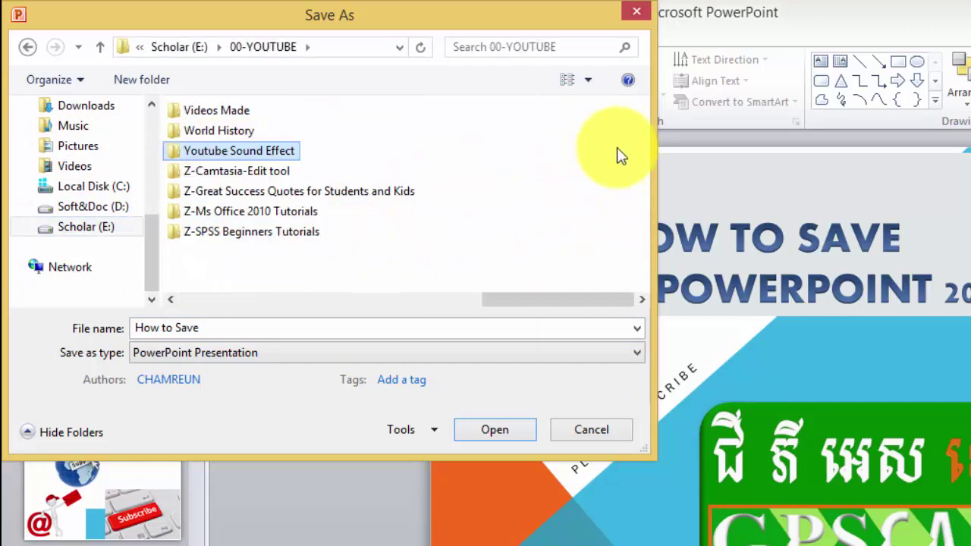
double_click(254, 212)
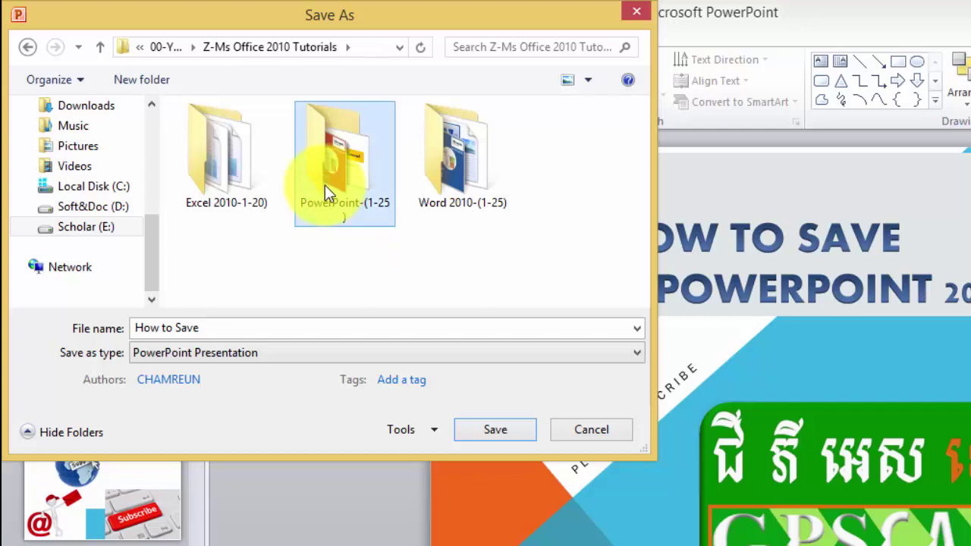
double_click(325, 185)
left_click(210, 329)
double_click(186, 328)
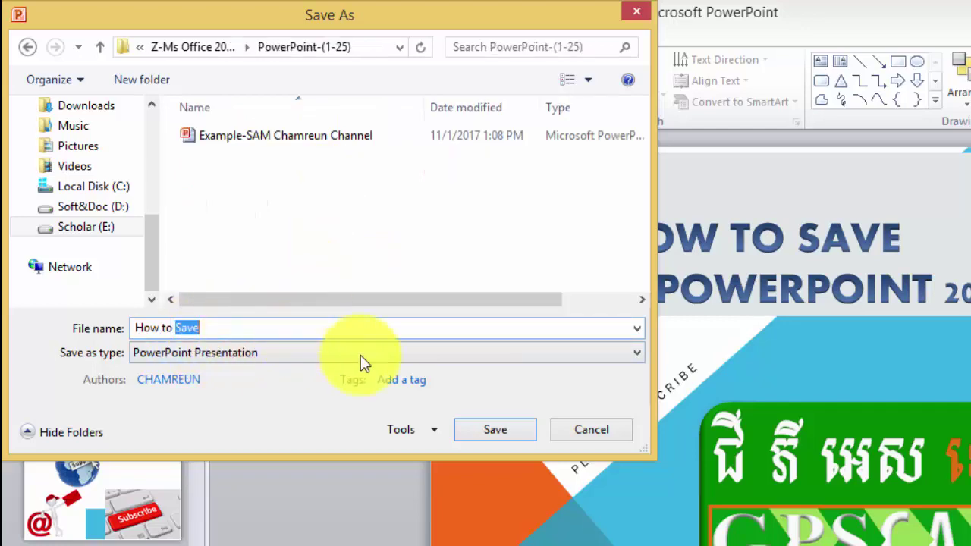
left_click(509, 434)
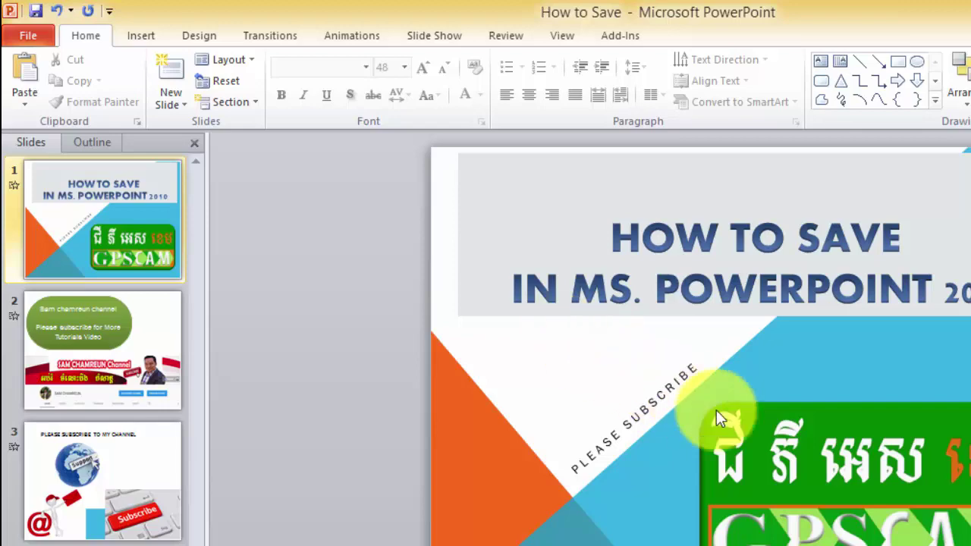
left_click(32, 36)
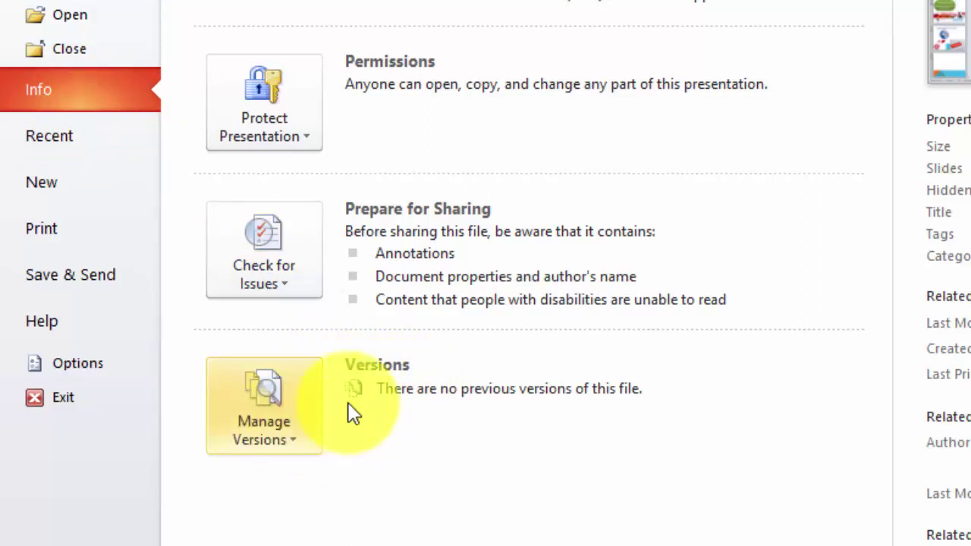
left_click(277, 423)
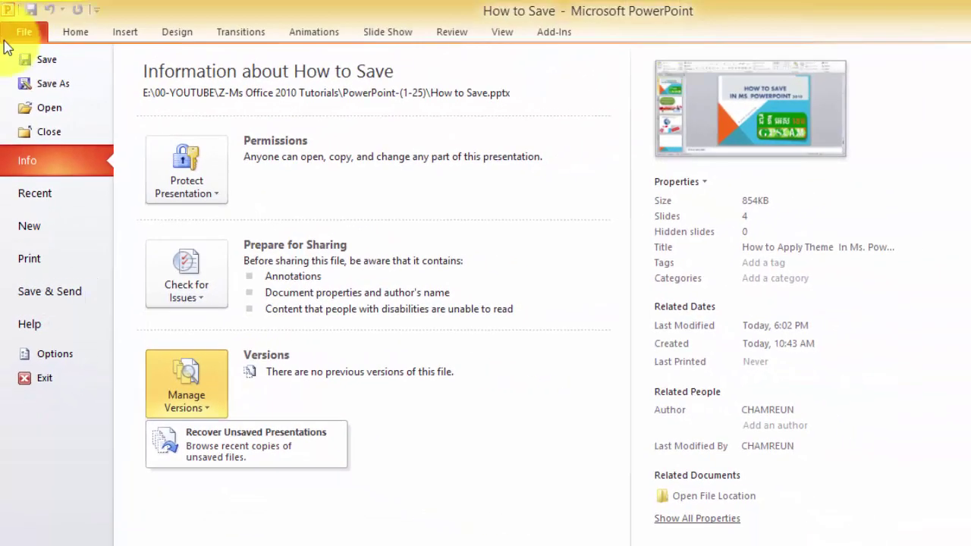
left_click(21, 40)
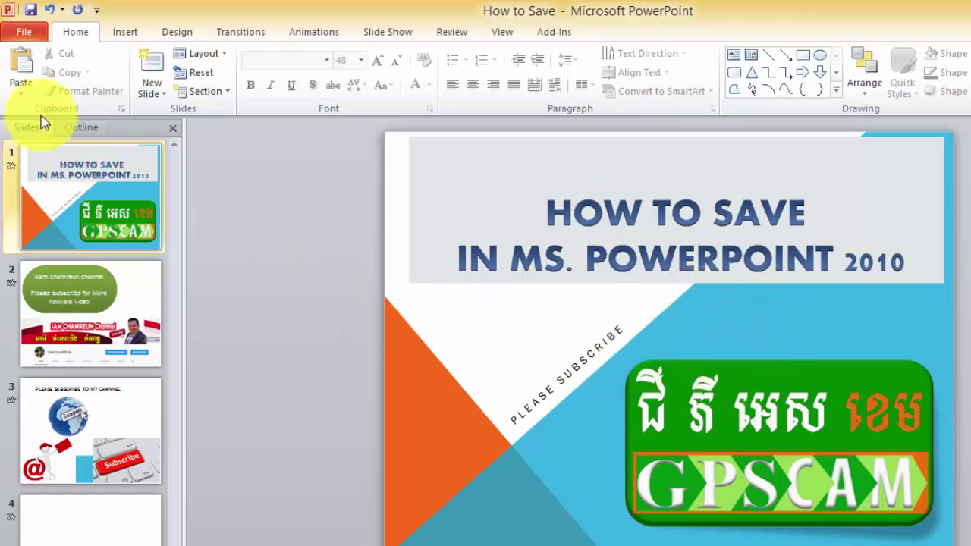
Go to File > Save & Send and select Create Handouts in Microsoft Word
left_click(25, 34)
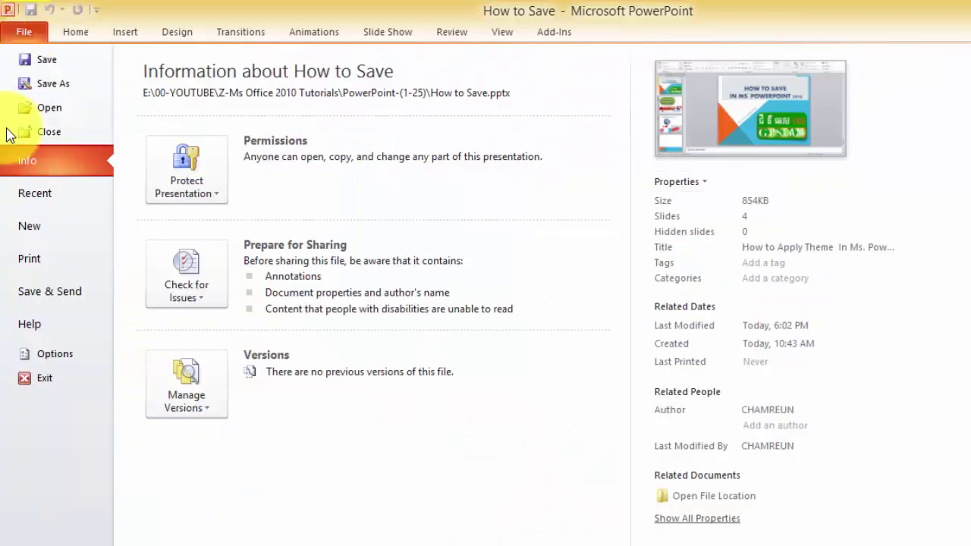
left_click(61, 299)
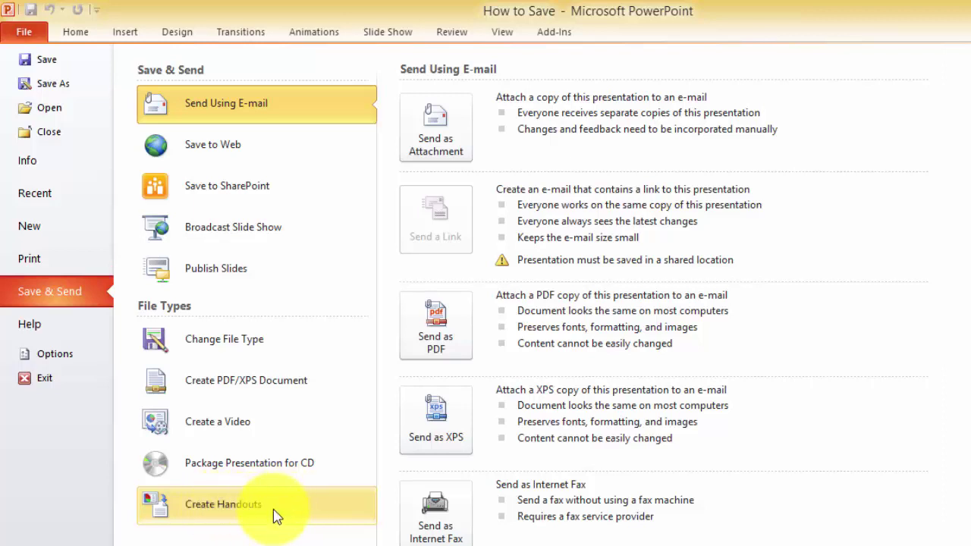
left_click(275, 514)
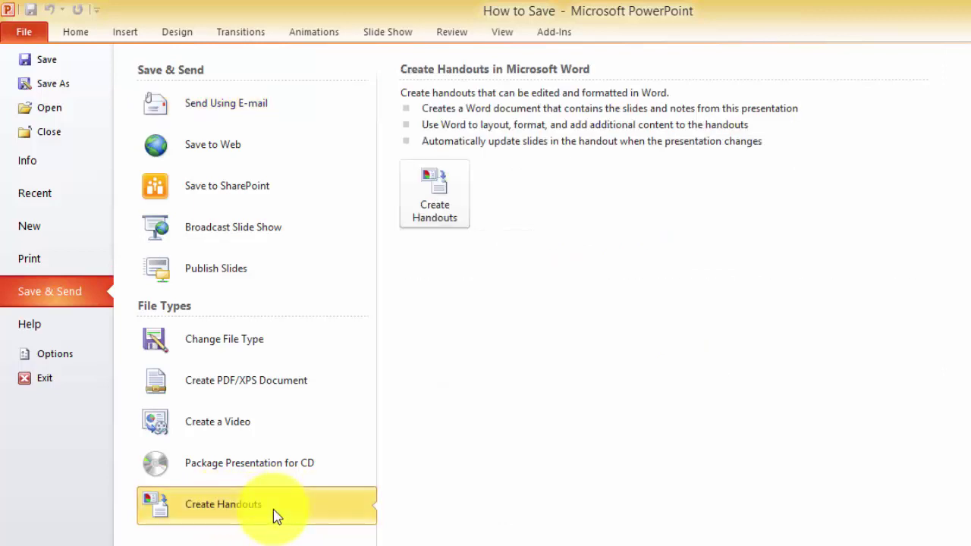
Open the Send To Microsoft Word handout dialog, then cancel it without creating handouts
left_click(440, 215)
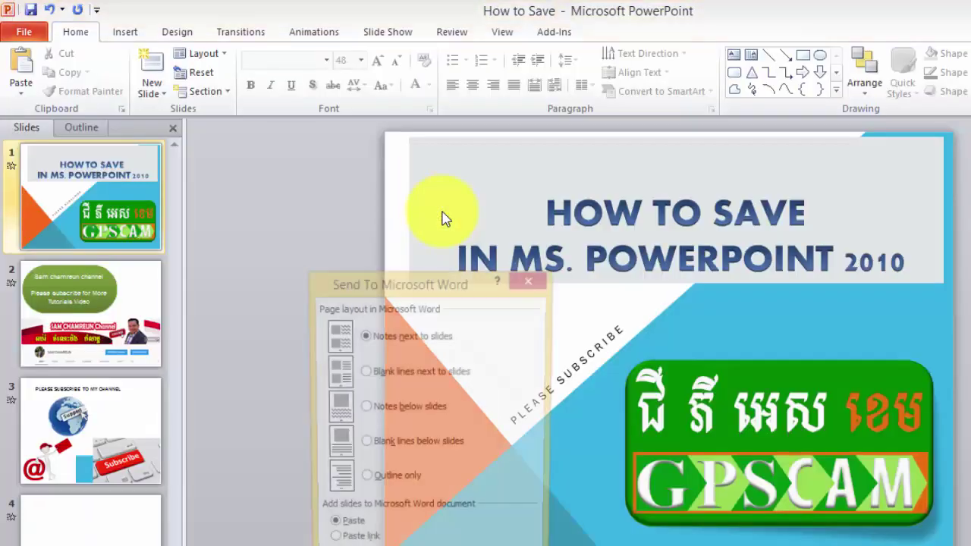
left_click_drag(445, 282, 459, 186)
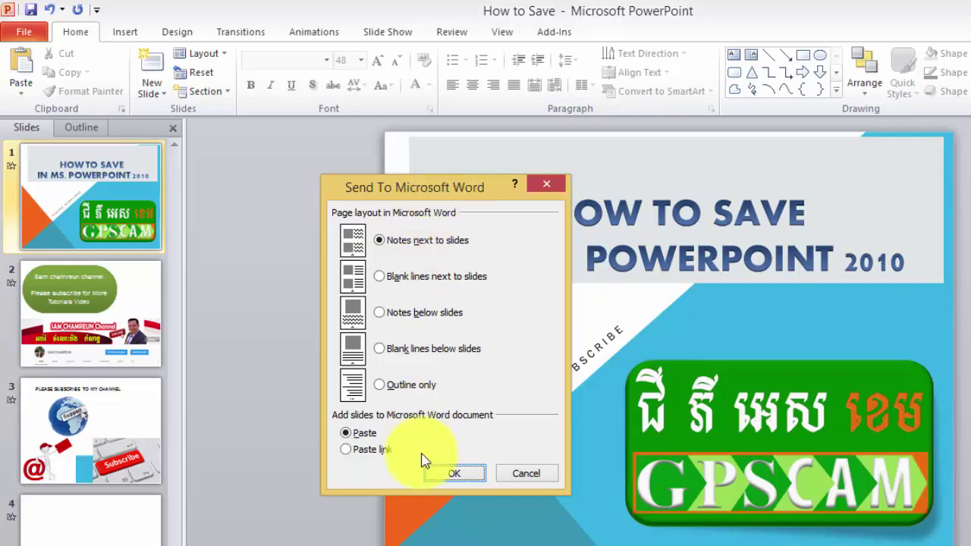
left_click(527, 474)
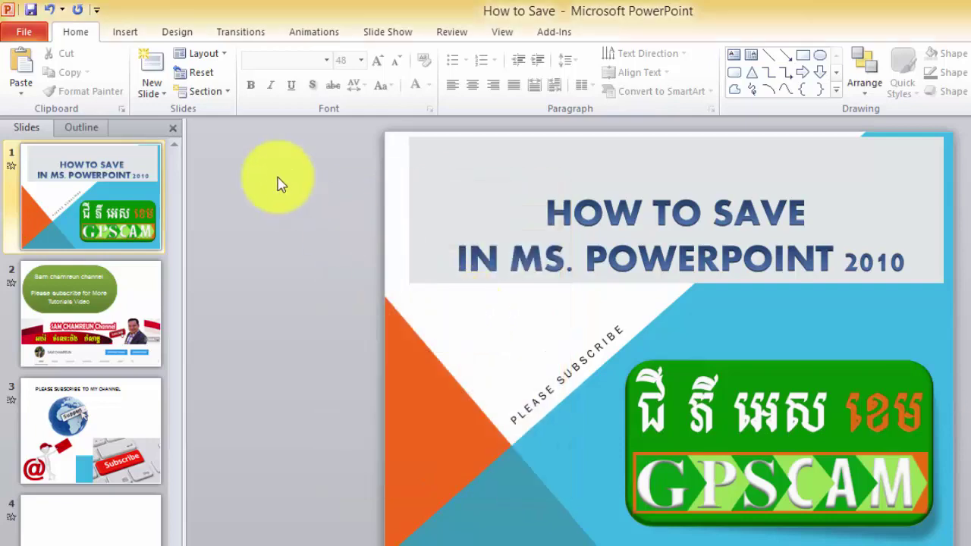
Show the File Info page for the How to Save presentation
left_click(28, 32)
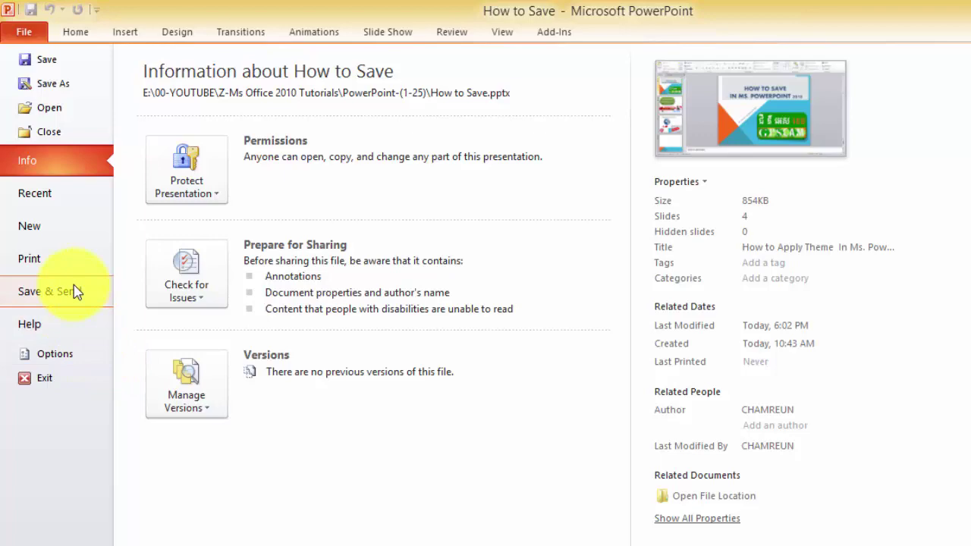
Open Save As for How to Save and expand the Save as type list
left_click(58, 86)
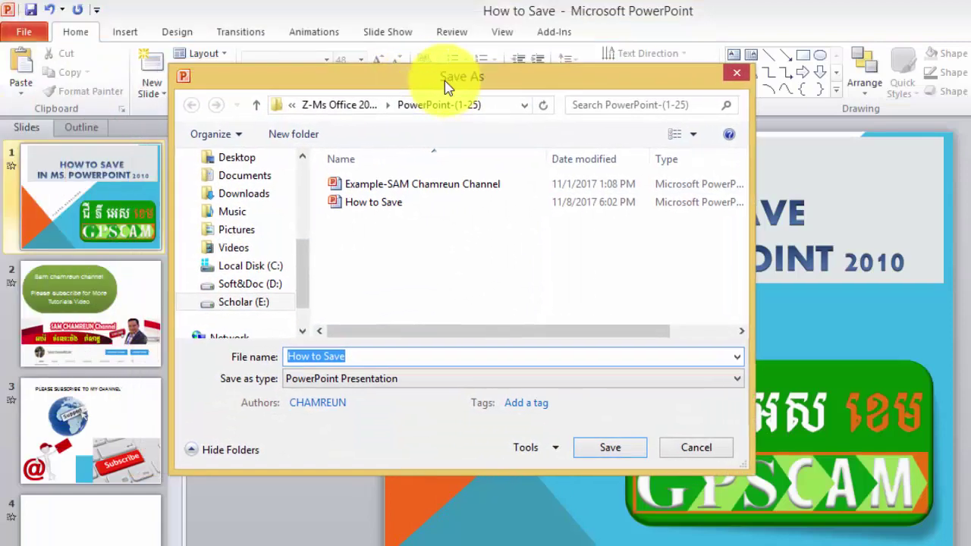
left_click_drag(444, 80, 474, 86)
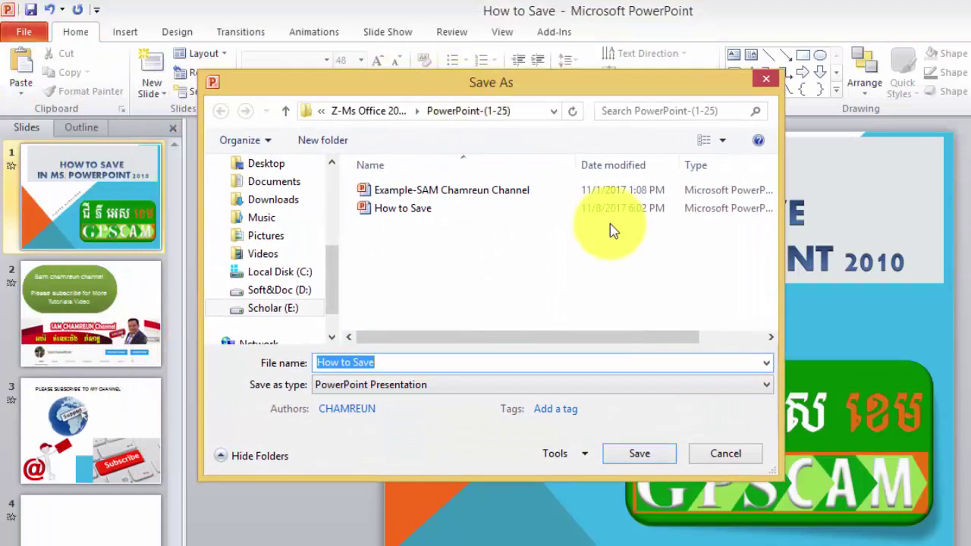
left_click(468, 388)
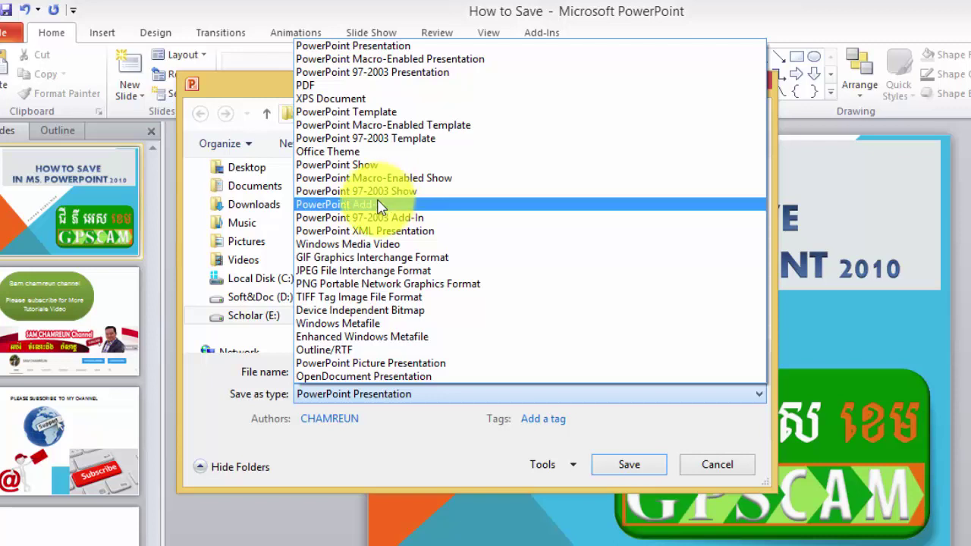
Save as PowerPoint 97-2003 Show with the file name changed to 'How to Save AS'
left_click(382, 193)
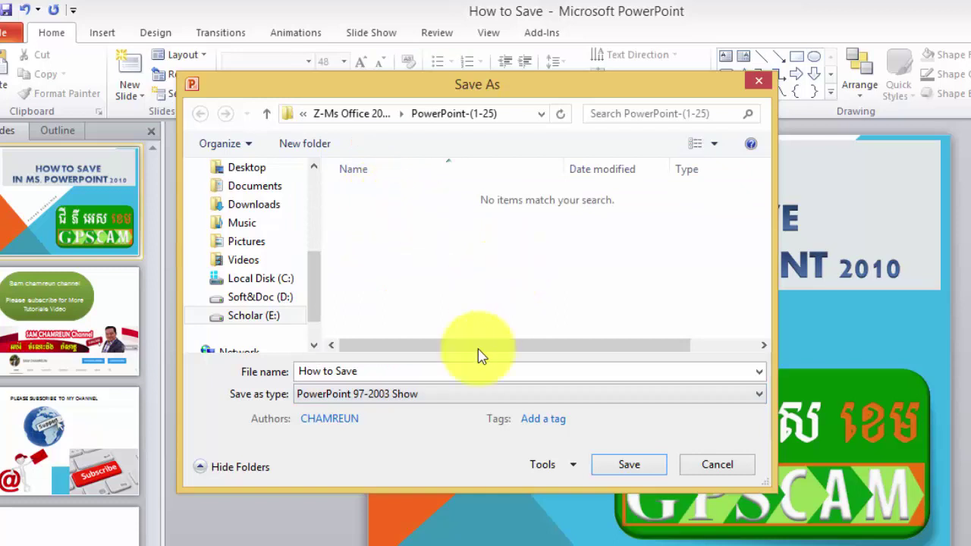
double_click(370, 367)
left_click(371, 371)
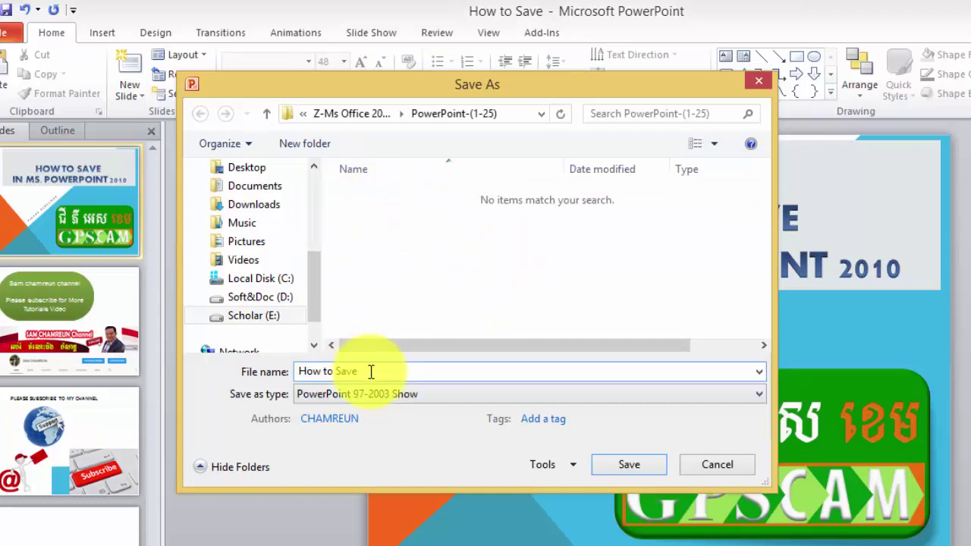
type(" AS")
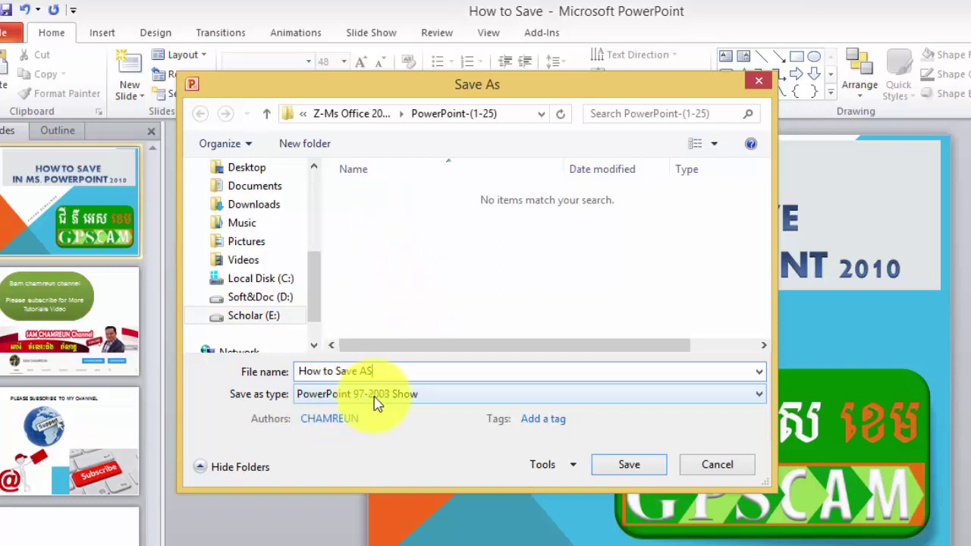
left_click(650, 471)
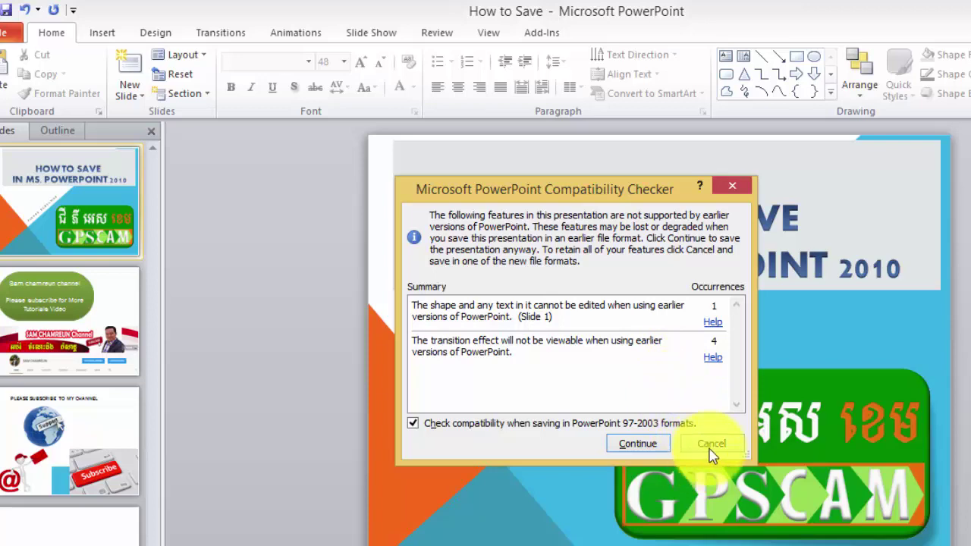
Accept the Compatibility Checker warnings so 'How to Save AS' opens in Compatibility Mode
left_click(647, 446)
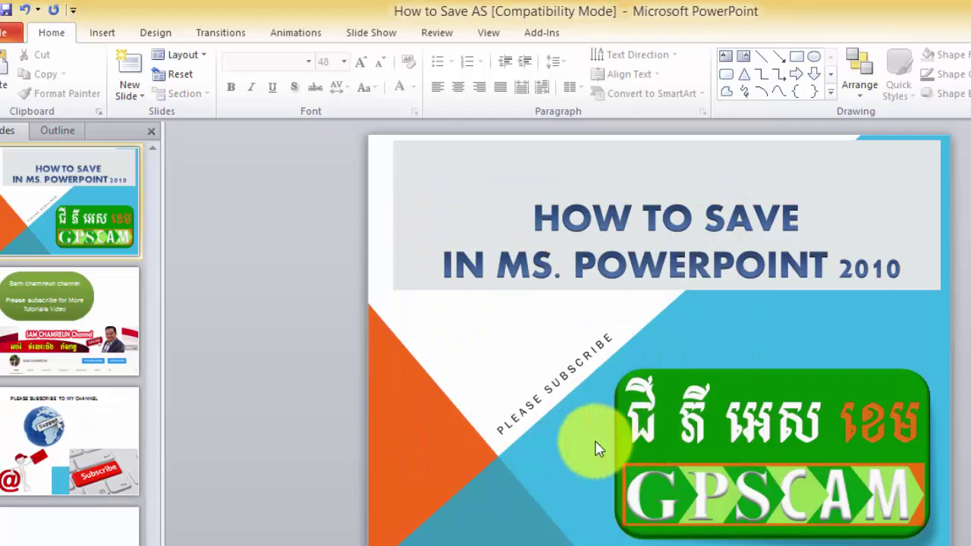
scroll(497, 420, "down", 3)
scroll(497, 419, "up", 3)
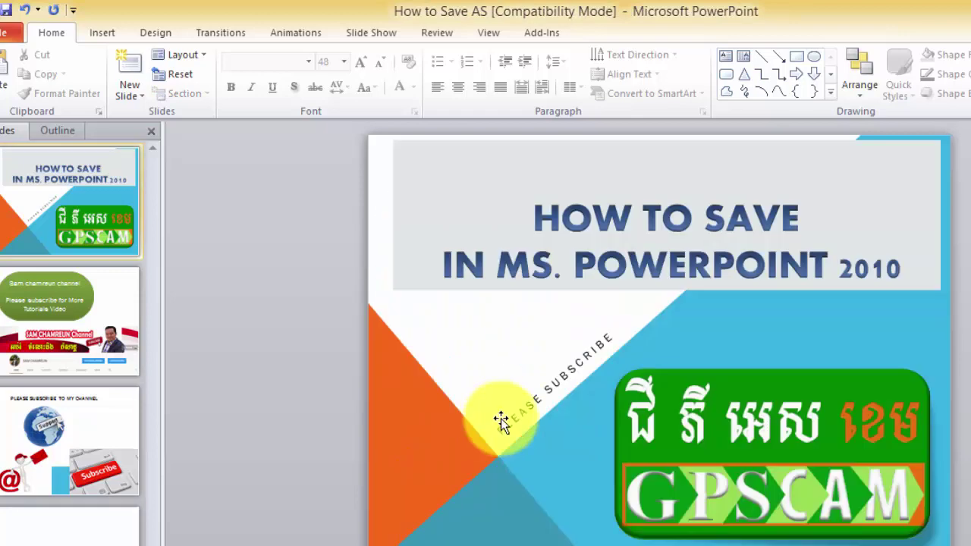